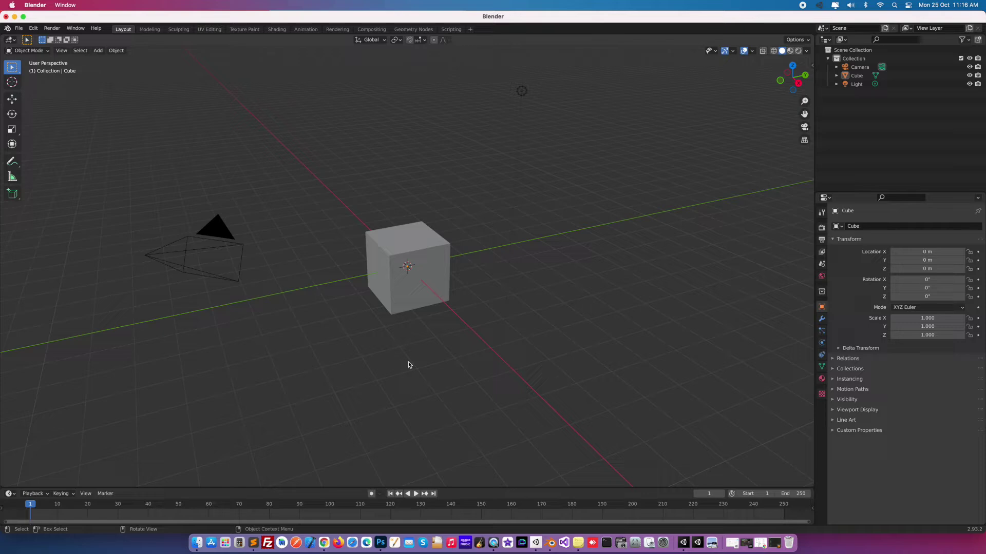
Delete the Camera and Light via the Outliner, then reselect the cube
click(418, 231)
scroll(423, 292, up, 3)
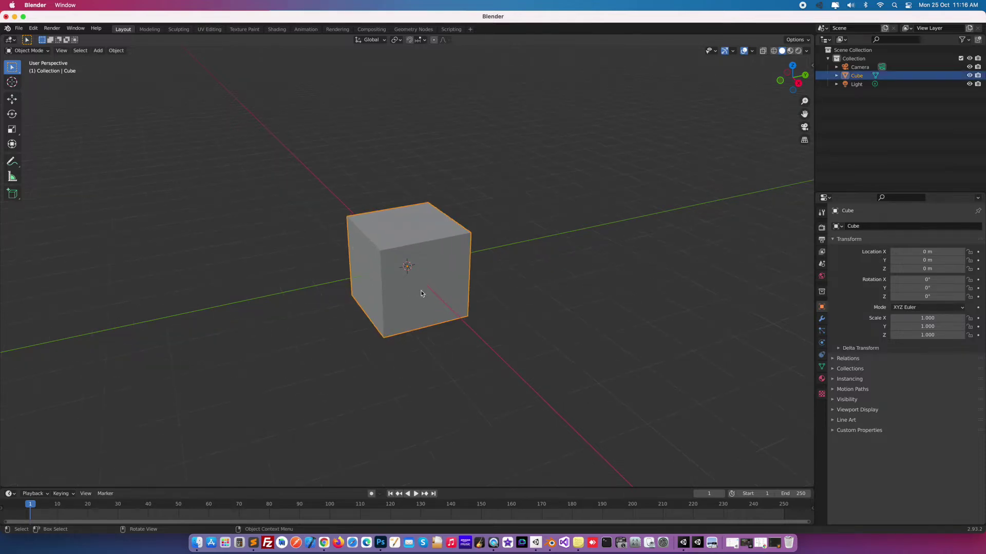
scroll(422, 293, up, 2)
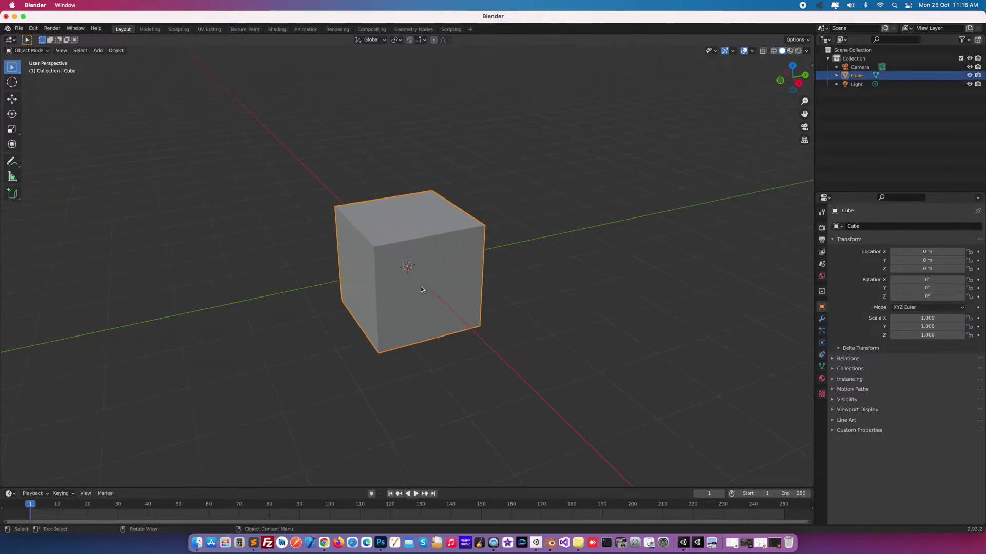
mouse_move(433, 281)
middle_down()
mouse_move(440, 261)
mouse_move(408, 303)
middle_up()
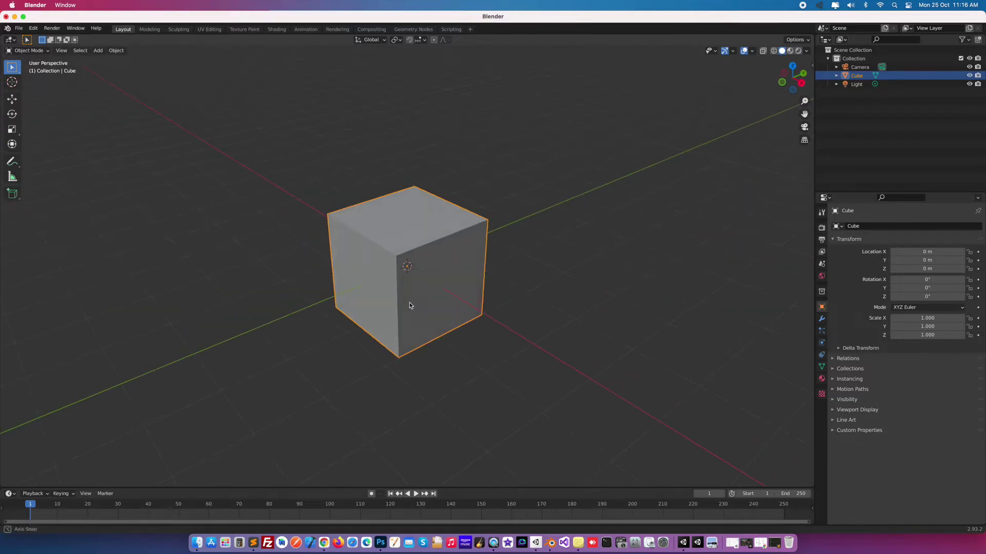
scroll(410, 302, down, 3)
scroll(409, 303, down, 3)
scroll(410, 298, up, 3)
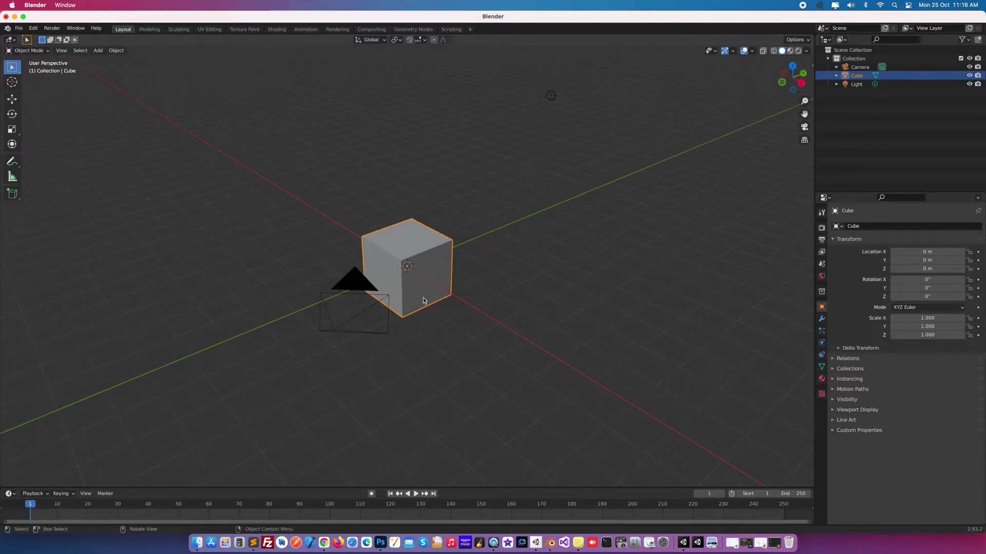
scroll(420, 301, up, 2)
mouse_move(420, 301)
middle_down()
mouse_move(389, 291)
mouse_move(423, 303)
middle_up()
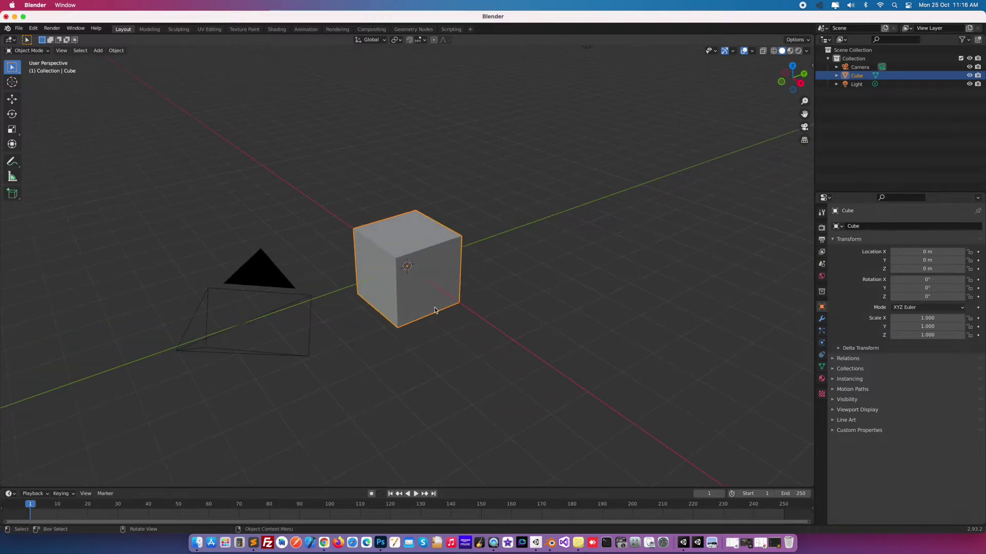
click(859, 84)
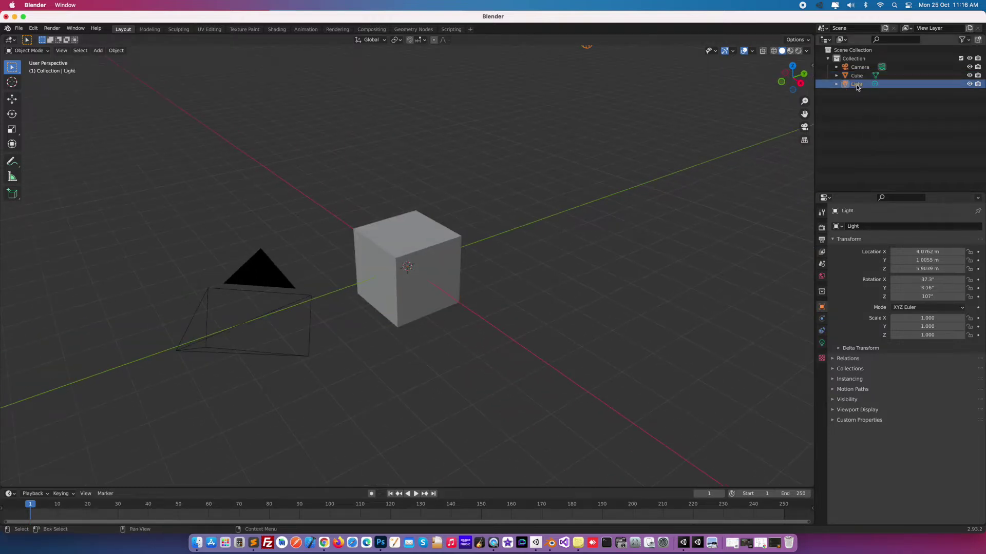
click(857, 69)
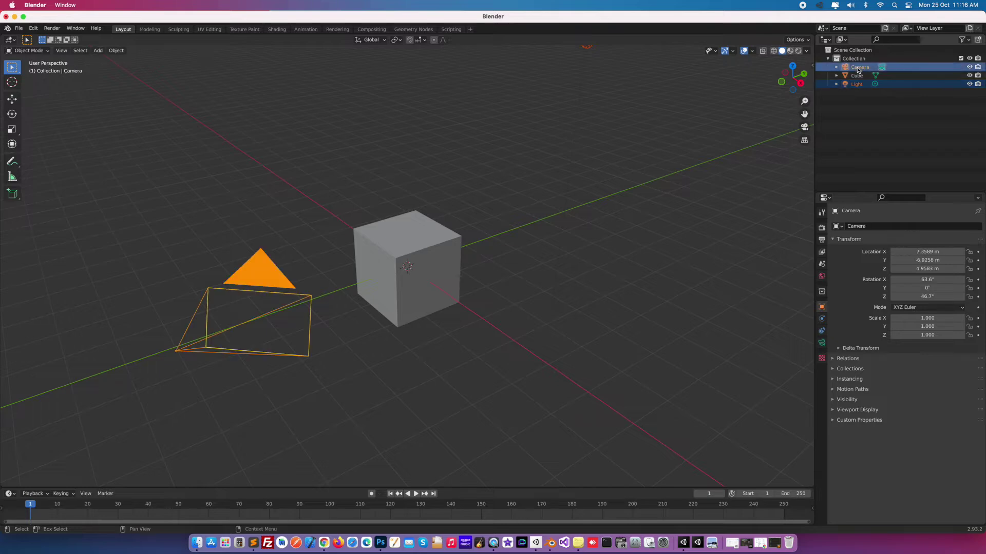
right_click(857, 68)
click(857, 68)
right_click(859, 69)
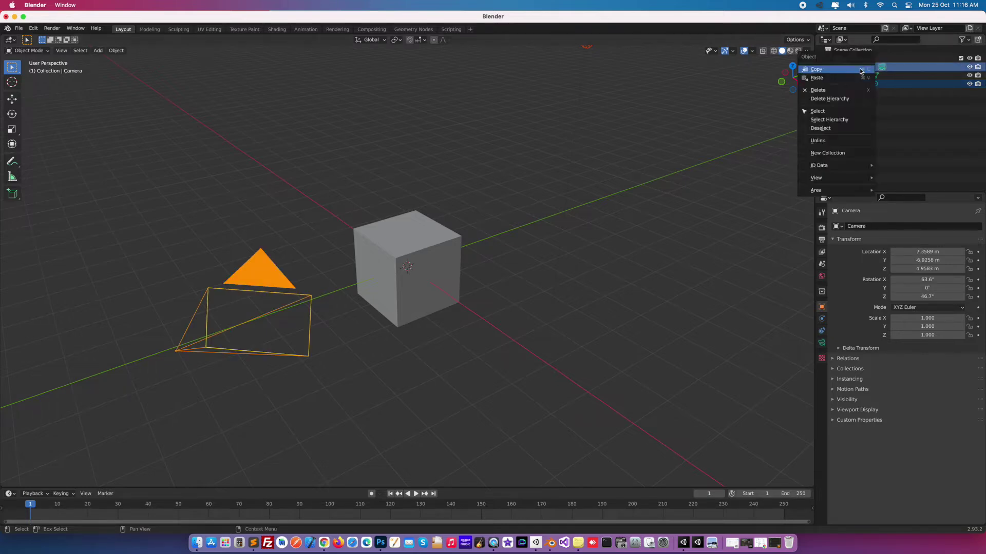
click(818, 90)
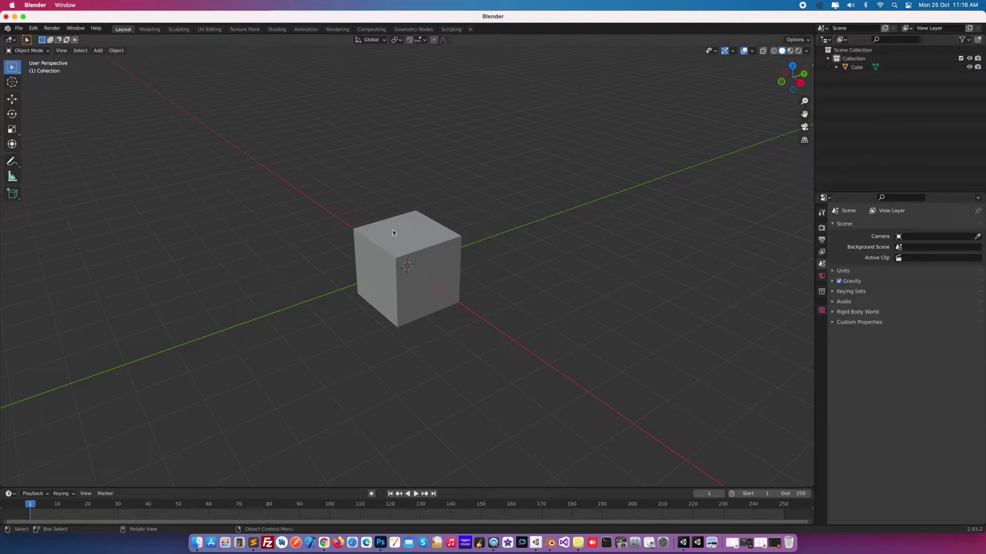
click(427, 245)
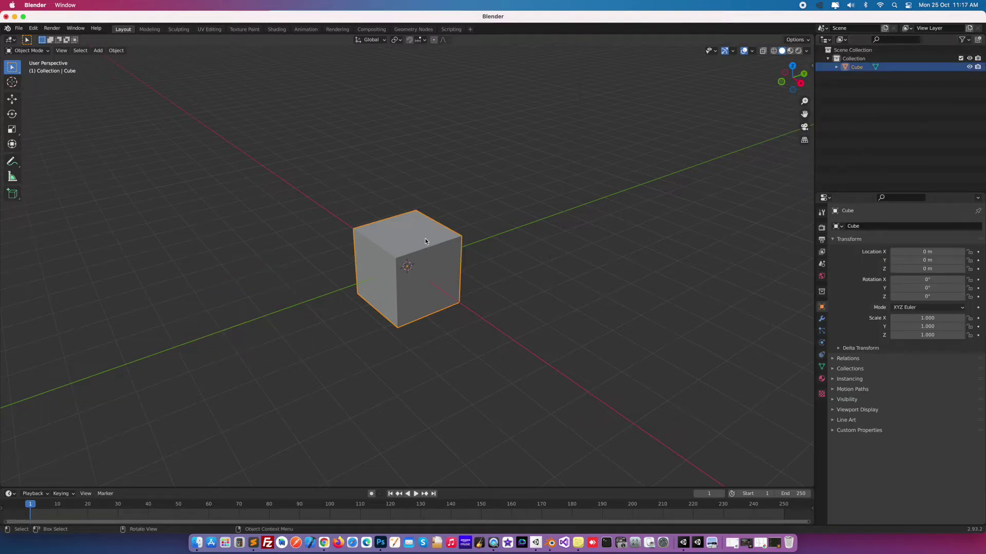
Add a Bevel modifier to the cube from the Modifier Properties (0.1 m width, 1 segment)
click(823, 320)
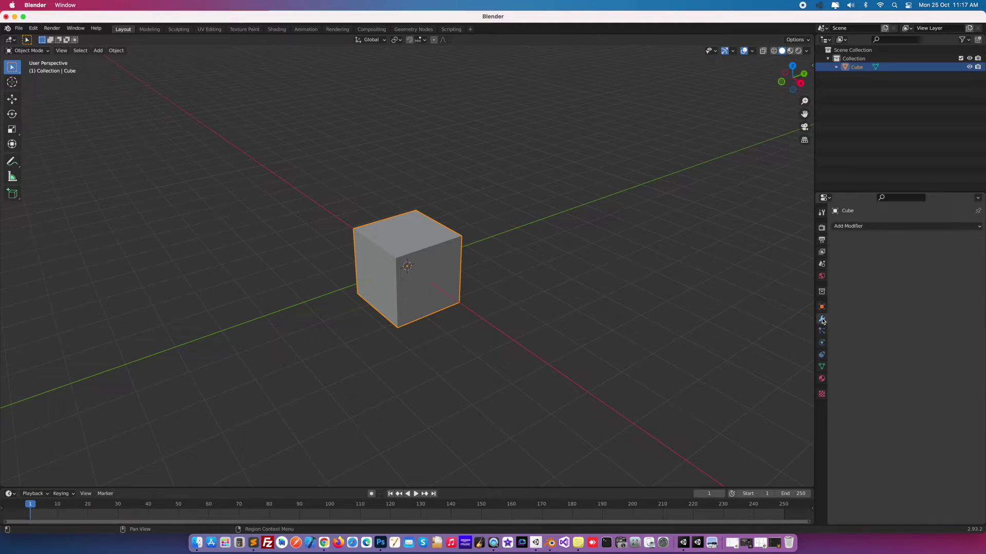
click(863, 229)
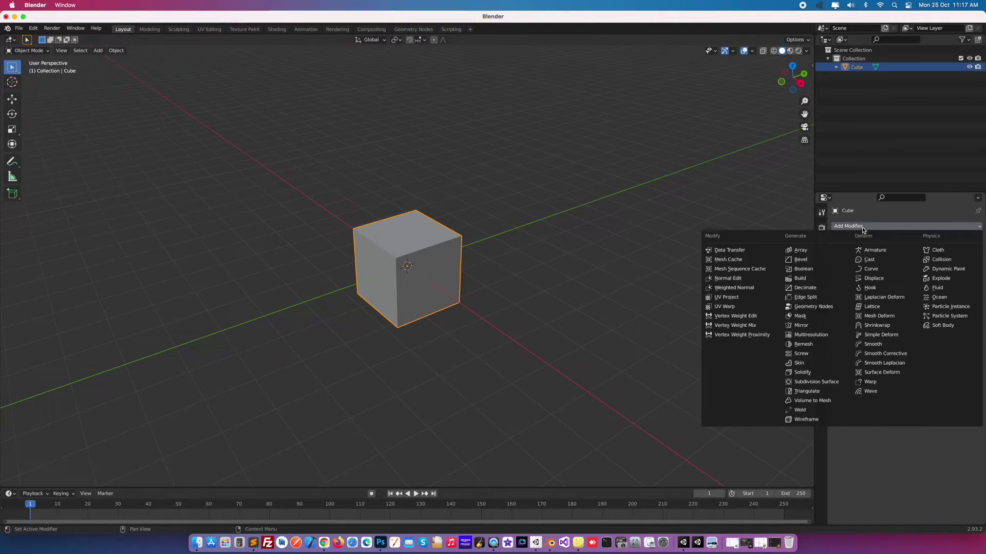
click(806, 262)
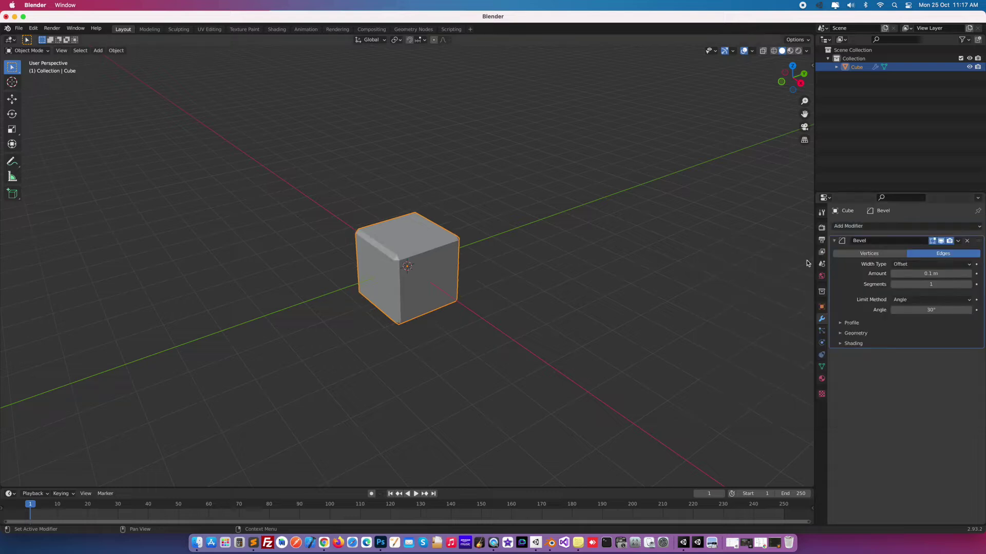
scroll(405, 246, up, 2)
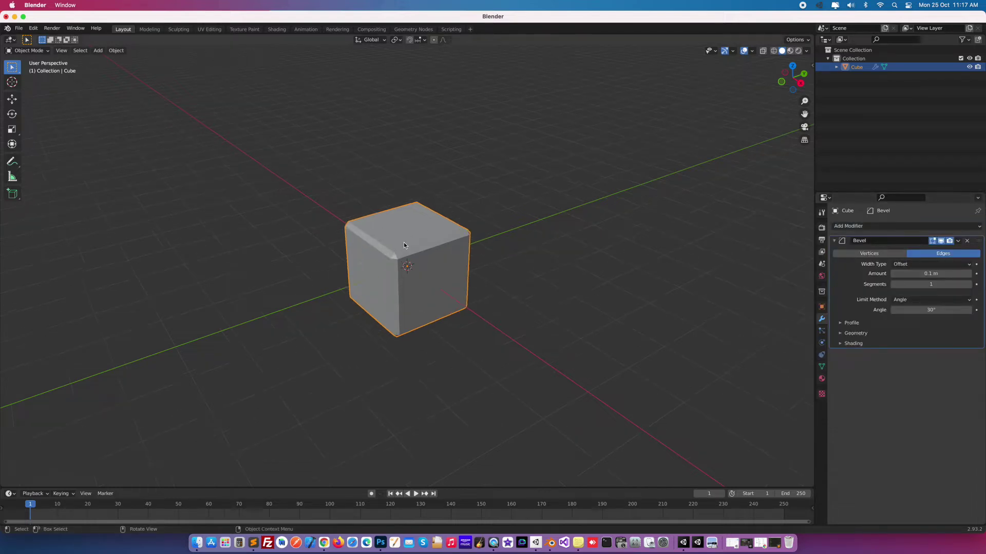
mouse_move(415, 270)
middle_down()
mouse_move(396, 261)
mouse_move(408, 265)
middle_up()
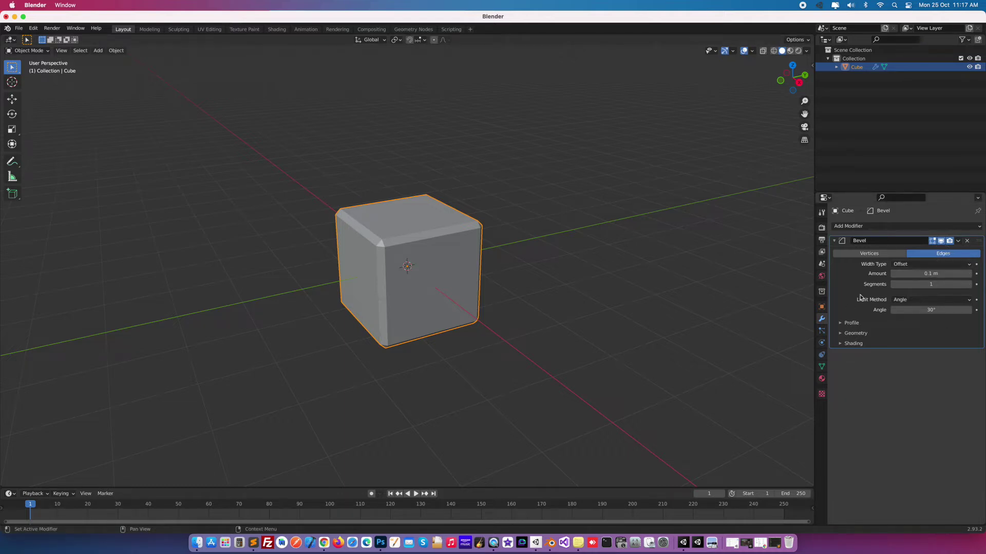
Raise the Bevel modifier's segments to 6 and orbit to inspect the rounded edges
click(969, 287)
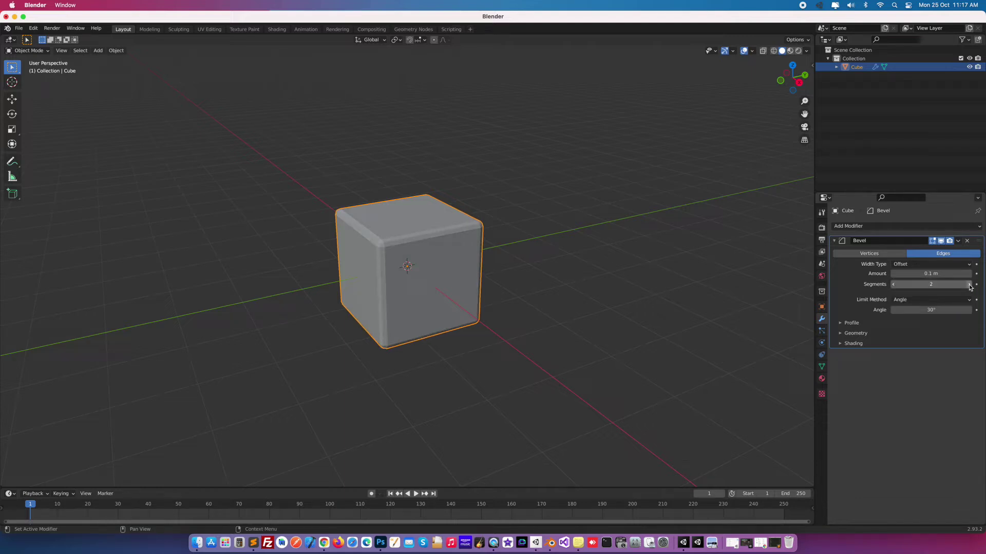
click(969, 287)
click(969, 286)
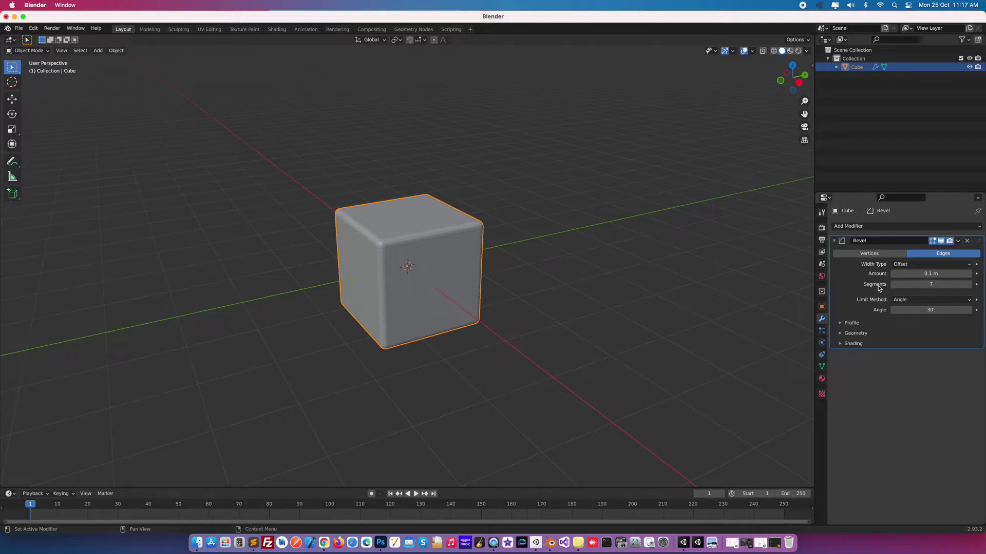
scroll(393, 235, up, 2)
scroll(393, 235, up, 2)
mouse_move(432, 254)
middle_down()
mouse_move(376, 266)
mouse_move(457, 268)
middle_up()
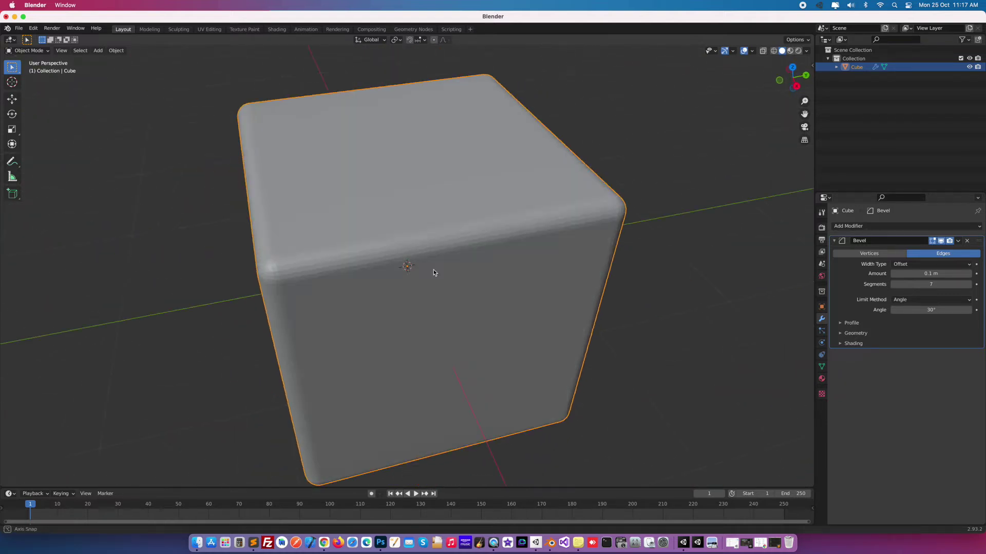
scroll(441, 268, down, 2)
scroll(438, 269, down, 2)
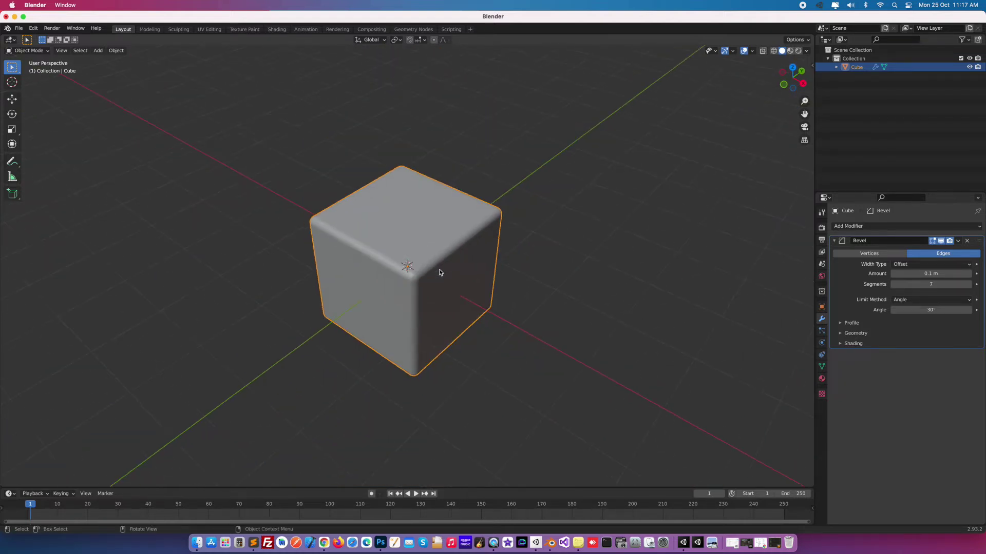
middle_drag(455, 283, 448, 271)
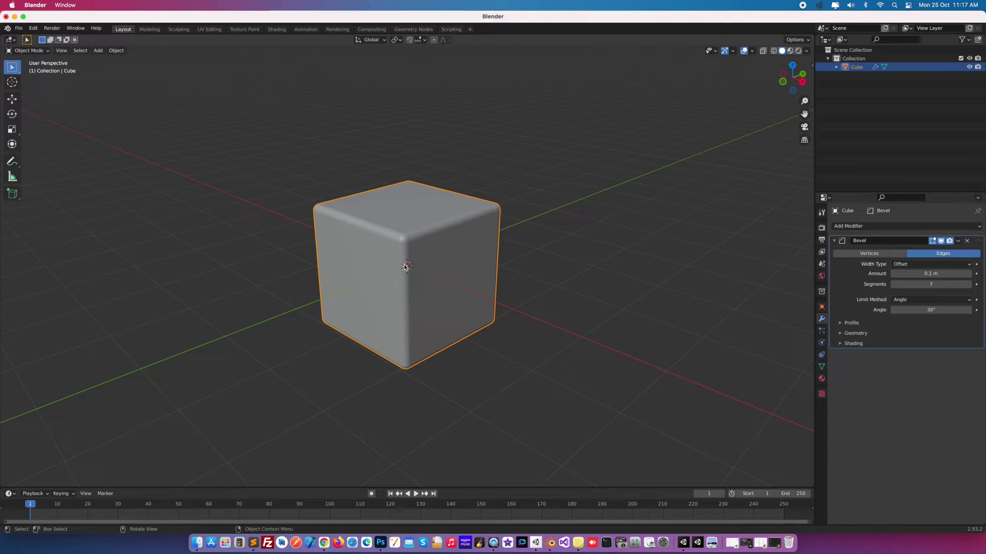
scroll(406, 267, down, 3)
scroll(406, 267, down, 2)
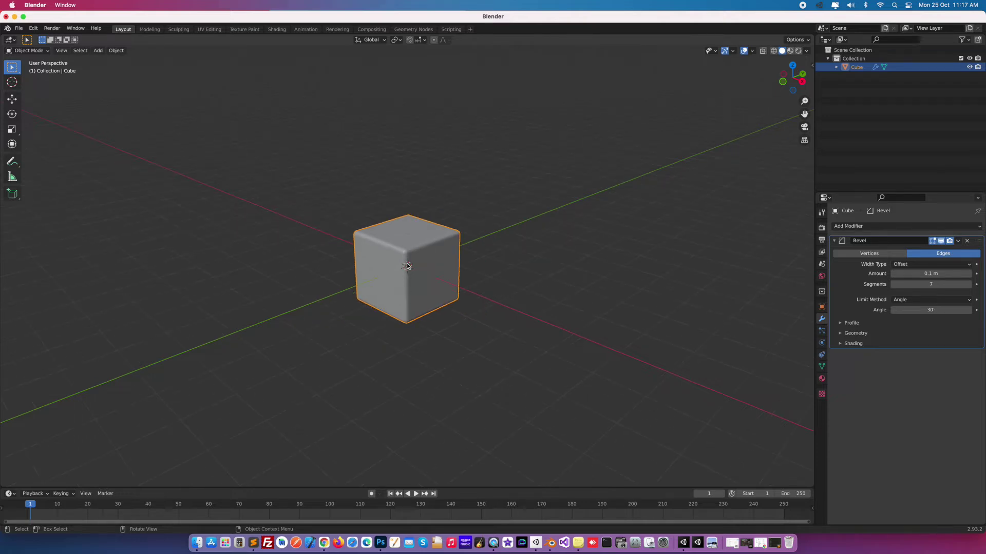
scroll(406, 266, down, 2)
scroll(407, 265, down, 2)
mouse_move(408, 267)
middle_down()
mouse_move(434, 265)
mouse_move(419, 243)
mouse_move(434, 279)
mouse_move(455, 268)
mouse_move(420, 262)
middle_up()
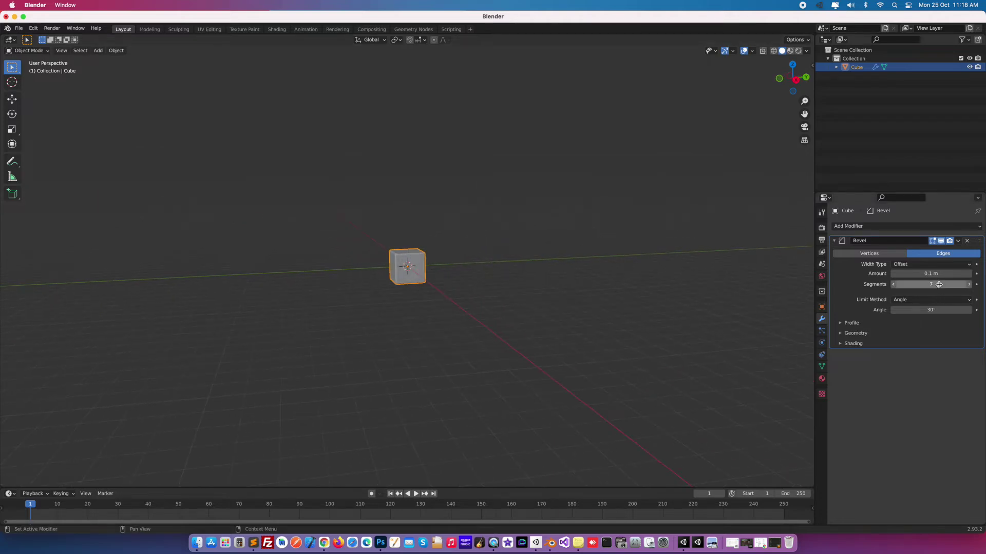
Lower the bevel segments to 6 and nudge the bevel width up slightly
click(893, 284)
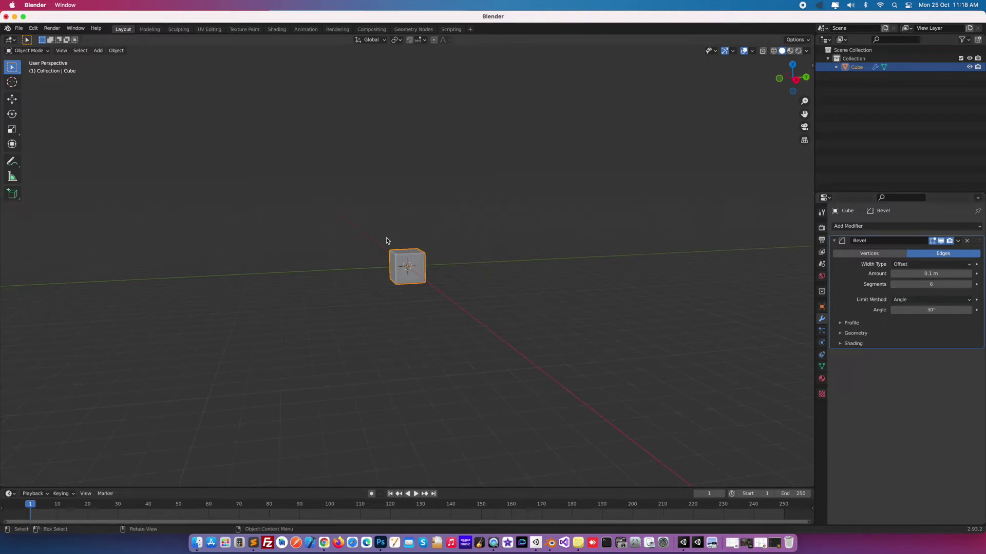
mouse_move(436, 277)
middle_down()
mouse_move(478, 306)
mouse_move(437, 300)
mouse_move(434, 277)
mouse_move(443, 285)
middle_up()
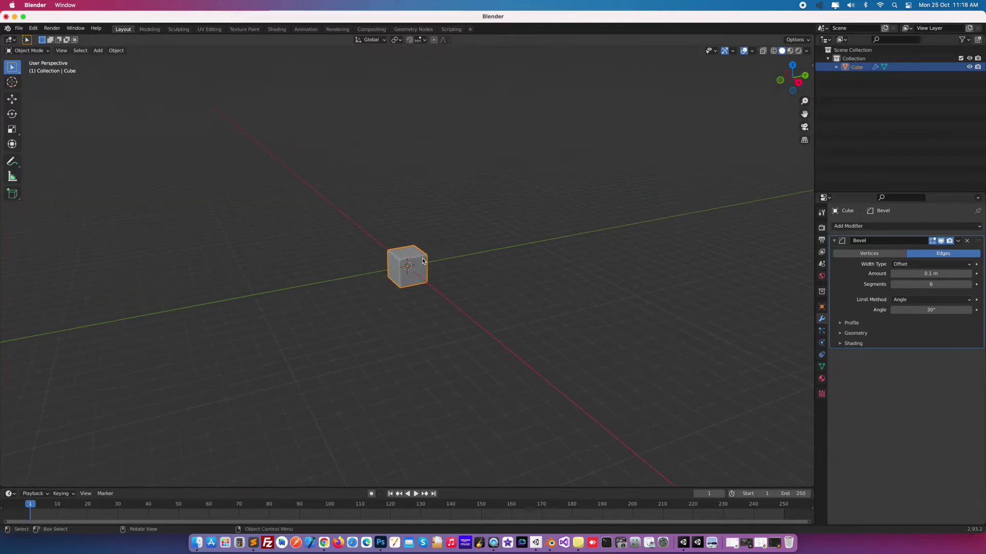
click(969, 274)
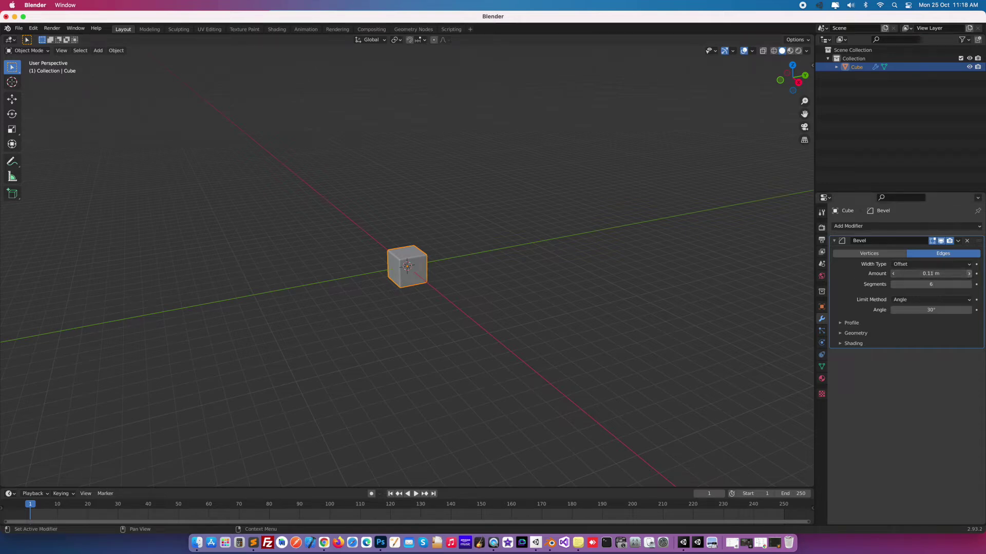
click(970, 275)
Type a 0.2 m bevel width into Amount, then open the Add Modifier list
click(969, 275)
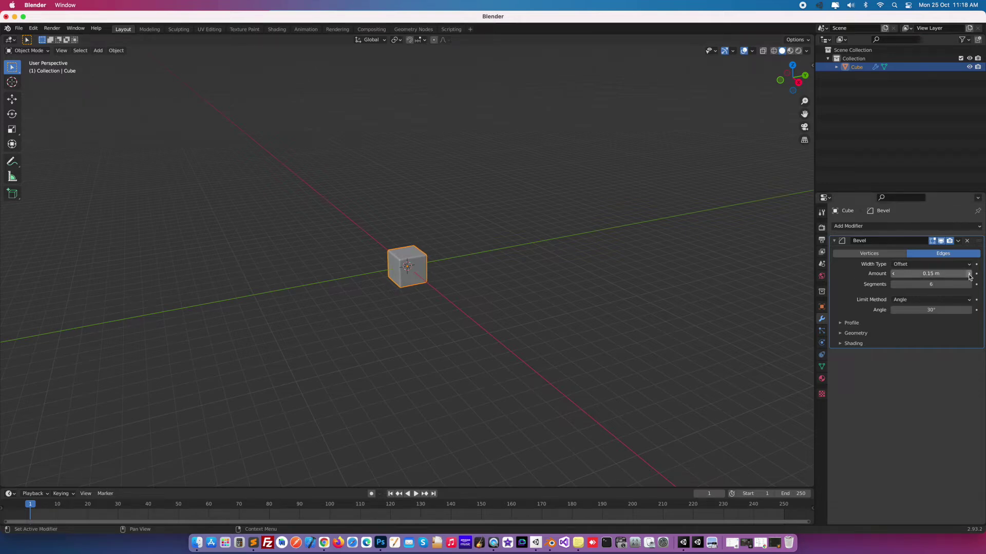
text(0.8)
key(Return)
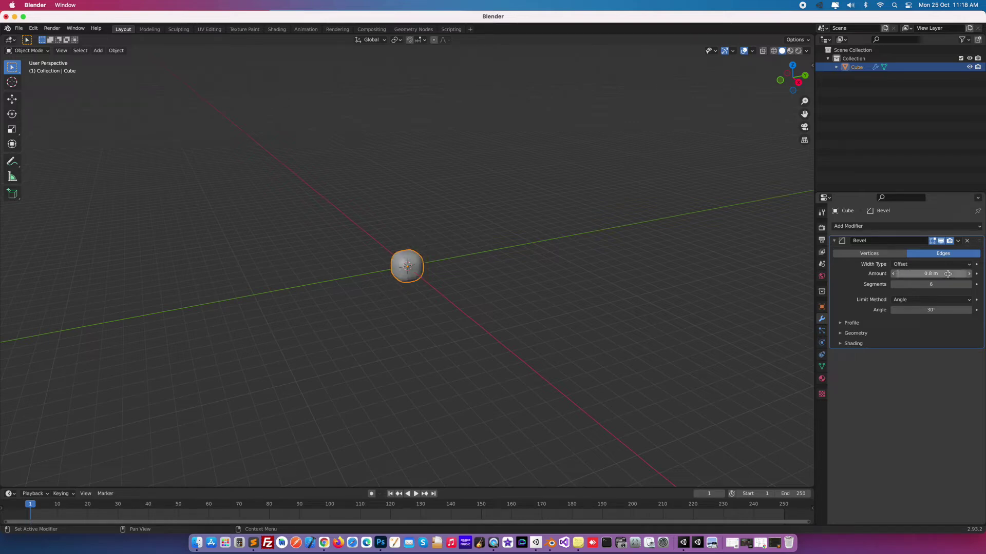
double_click(948, 274)
text(0.1)
key(Return)
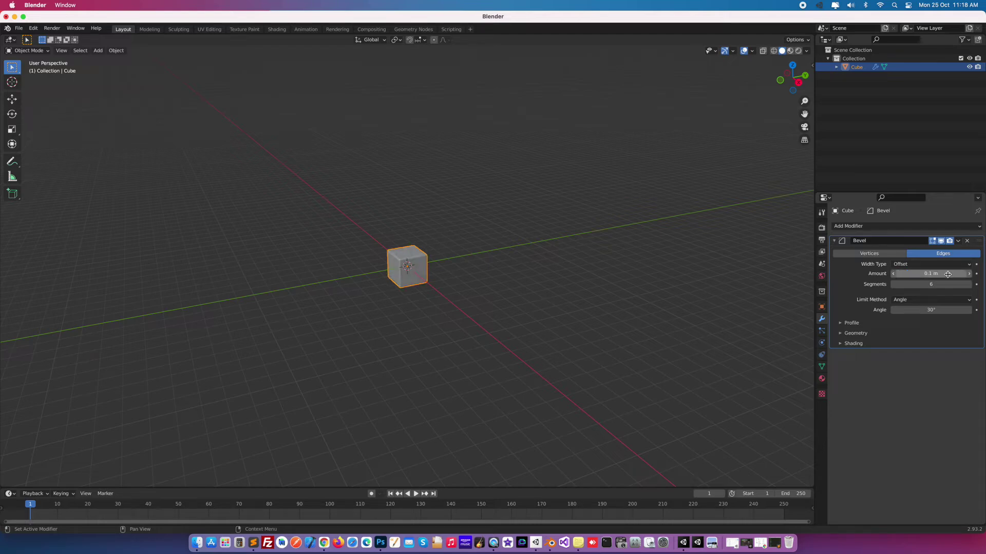
double_click(948, 274)
text(0.2)
key(Return)
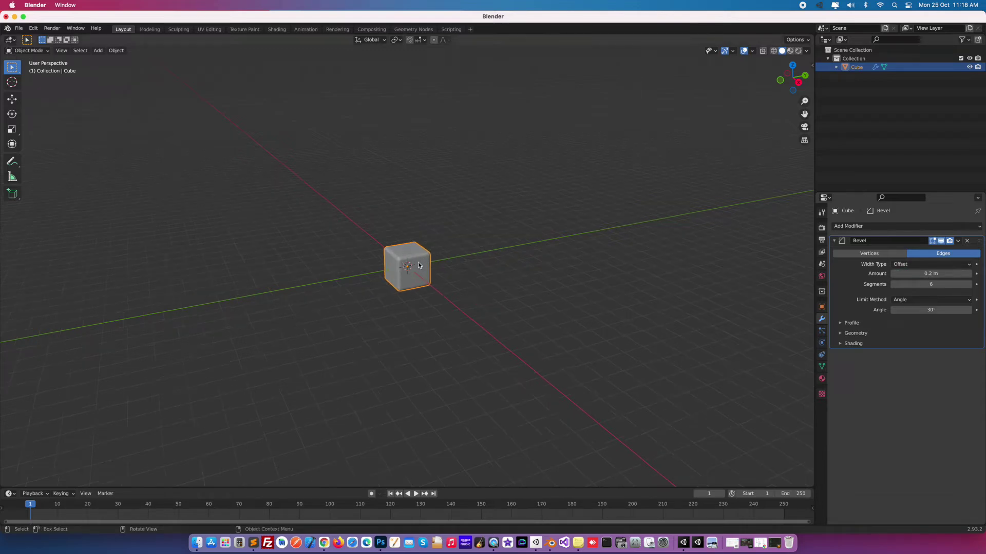
scroll(417, 267, up, 3)
scroll(418, 267, up, 2)
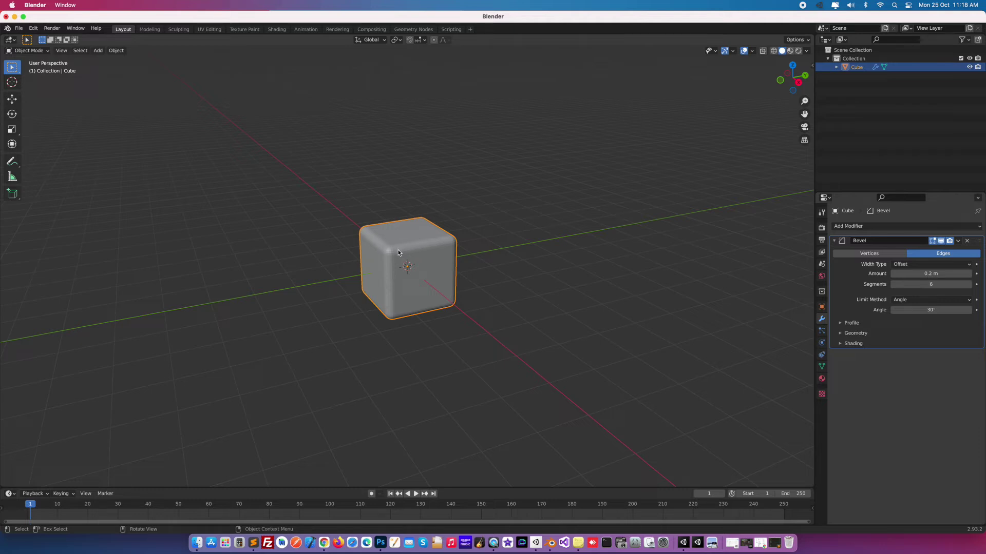
scroll(440, 288, down, 3)
scroll(440, 288, down, 2)
mouse_move(431, 285)
middle_down()
mouse_move(415, 271)
mouse_move(431, 279)
middle_up()
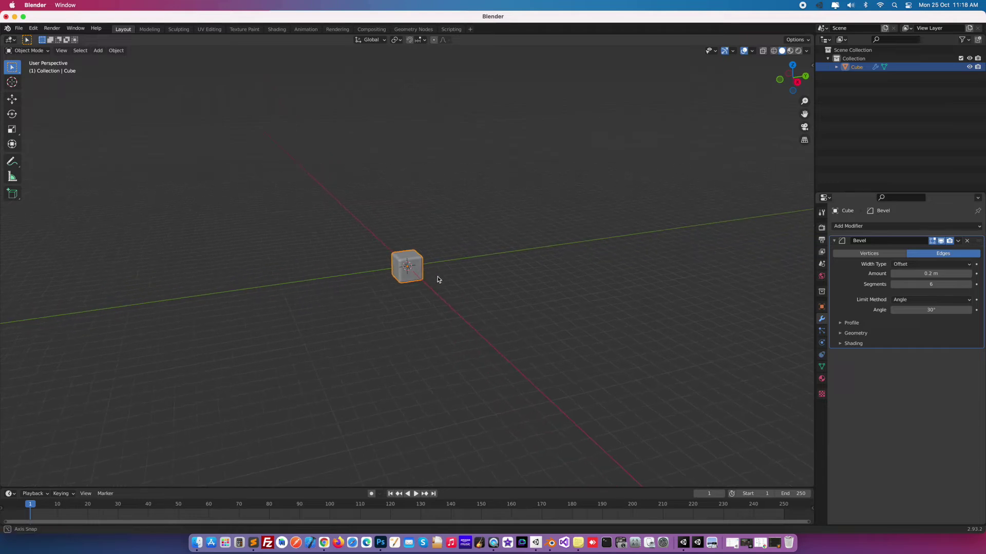
click(859, 225)
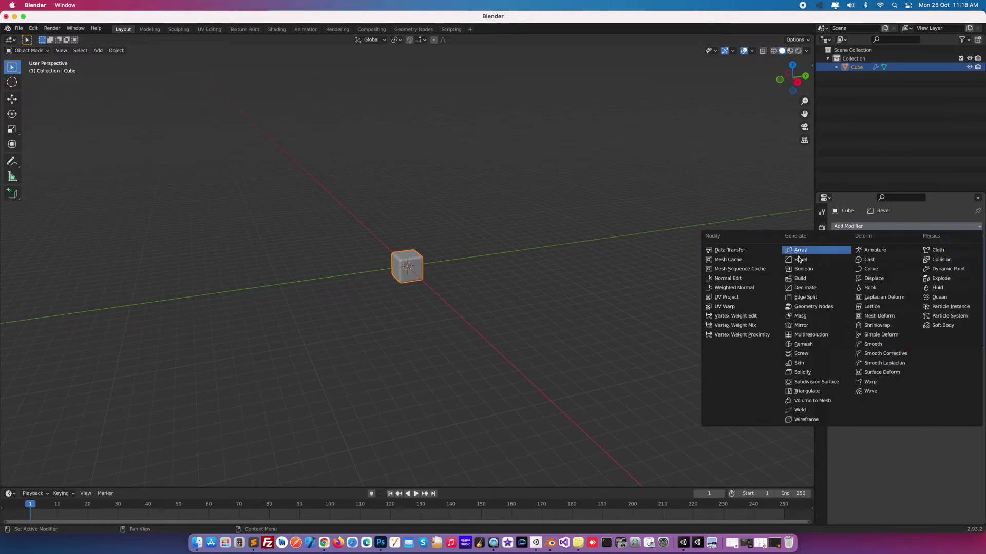
Add a Decimate modifier below the Bevel and drop bevel segments to 5 (218 faces)
click(801, 288)
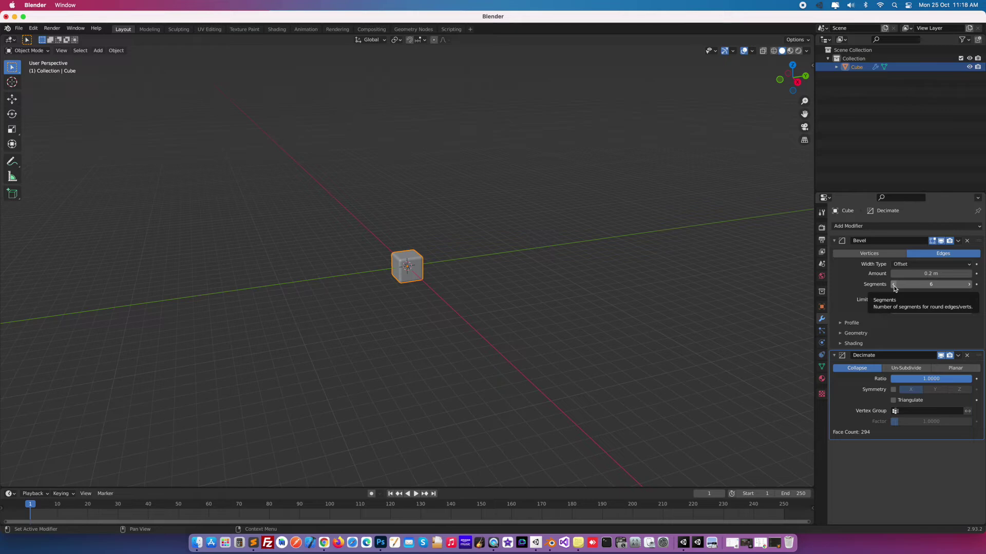
click(894, 285)
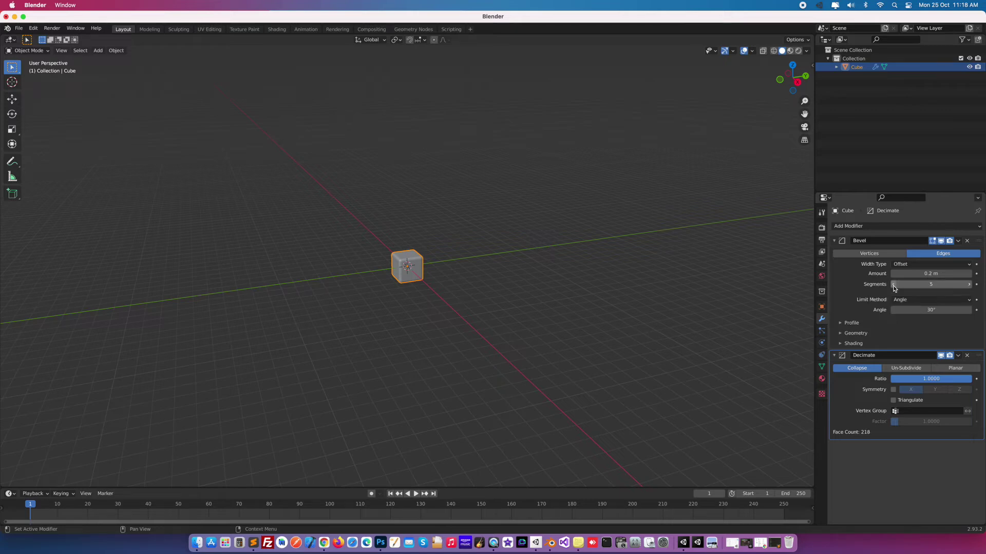
Lower the bevel segments to 4, bringing the face count to 150
click(894, 285)
mouse_move(420, 285)
middle_down()
mouse_move(420, 309)
mouse_move(379, 280)
middle_up()
click(420, 318)
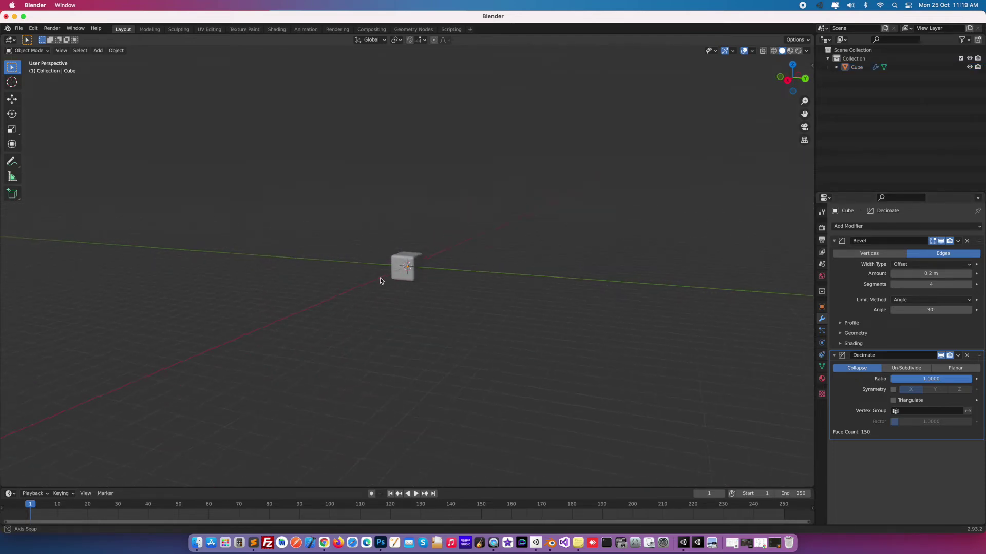
middle_drag(379, 279, 487, 329)
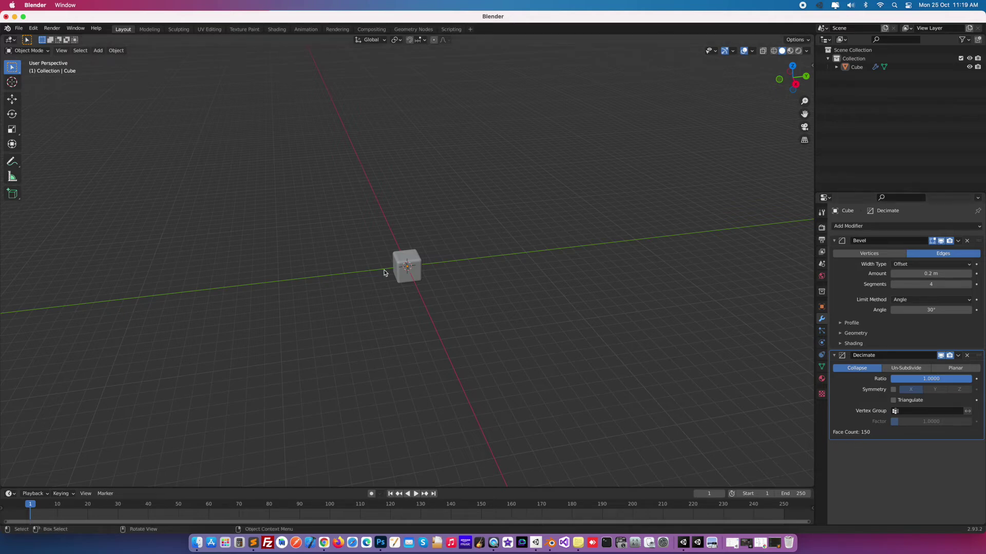
mouse_move(415, 293)
middle_down()
mouse_move(443, 279)
mouse_move(428, 302)
mouse_move(509, 283)
mouse_move(430, 293)
mouse_move(402, 279)
mouse_move(402, 305)
mouse_move(412, 309)
mouse_move(425, 270)
mouse_move(406, 262)
mouse_move(406, 297)
middle_up()
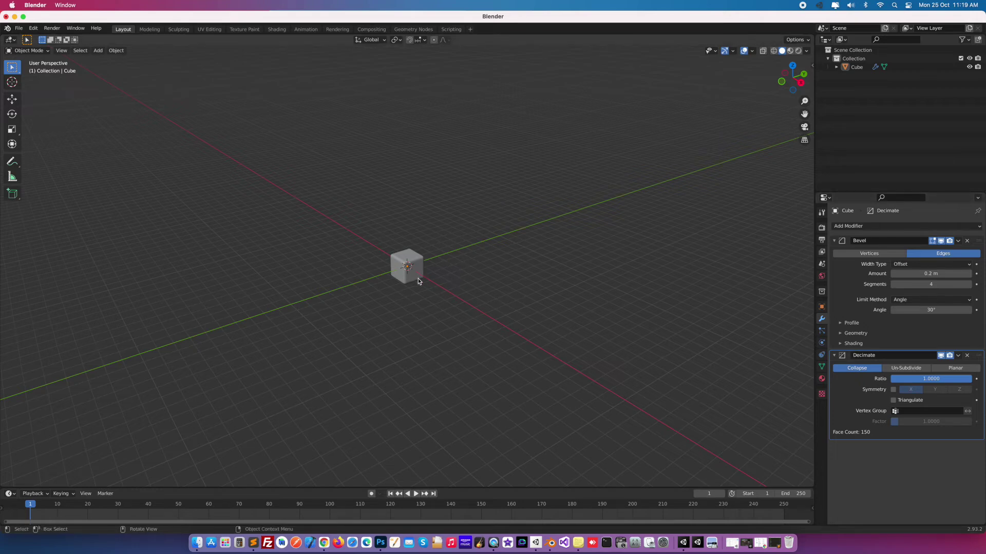
scroll(417, 281, up, 2)
scroll(418, 282, up, 2)
scroll(417, 282, up, 2)
scroll(418, 281, up, 2)
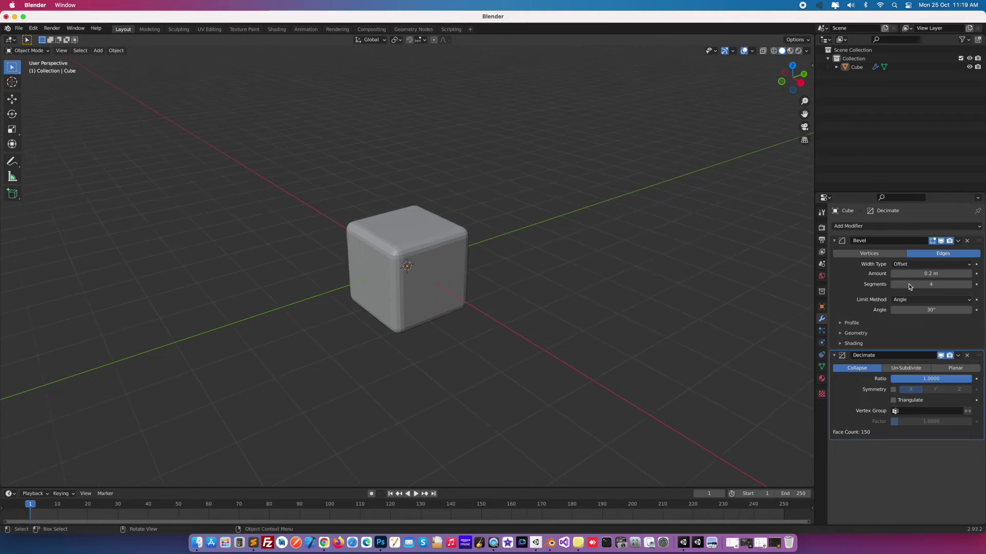
Set the bevel width to 10 m
double_click(940, 275)
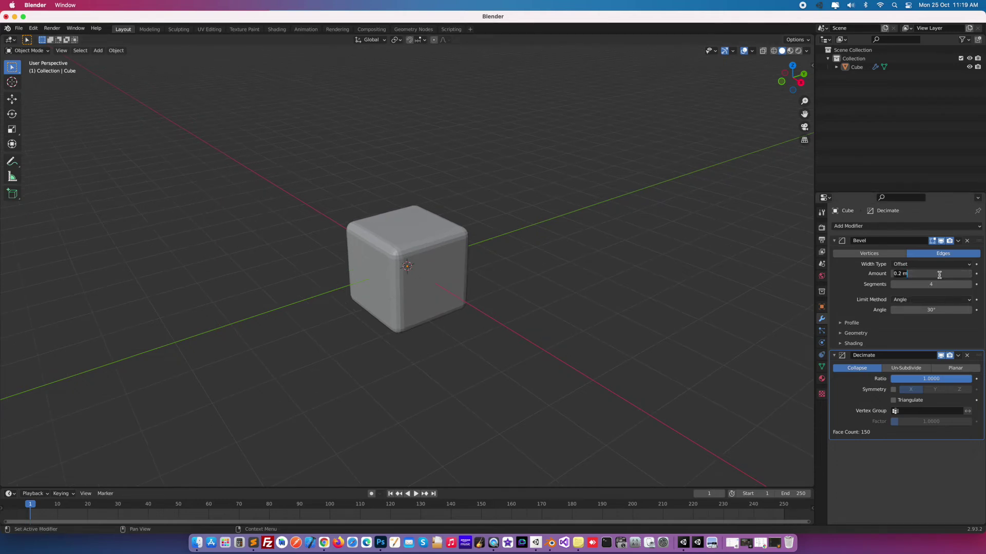
text(2)
key(Return)
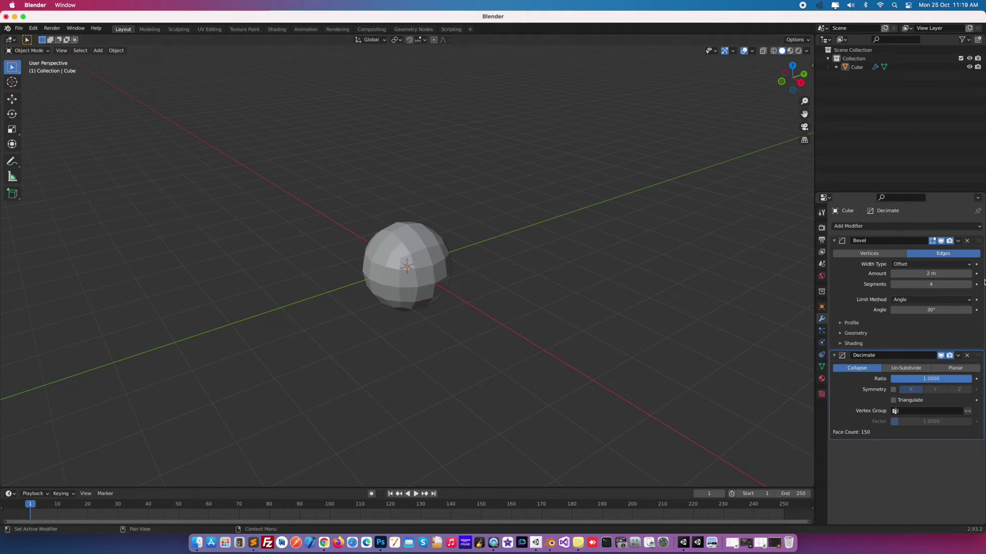
double_click(931, 275)
text(10)
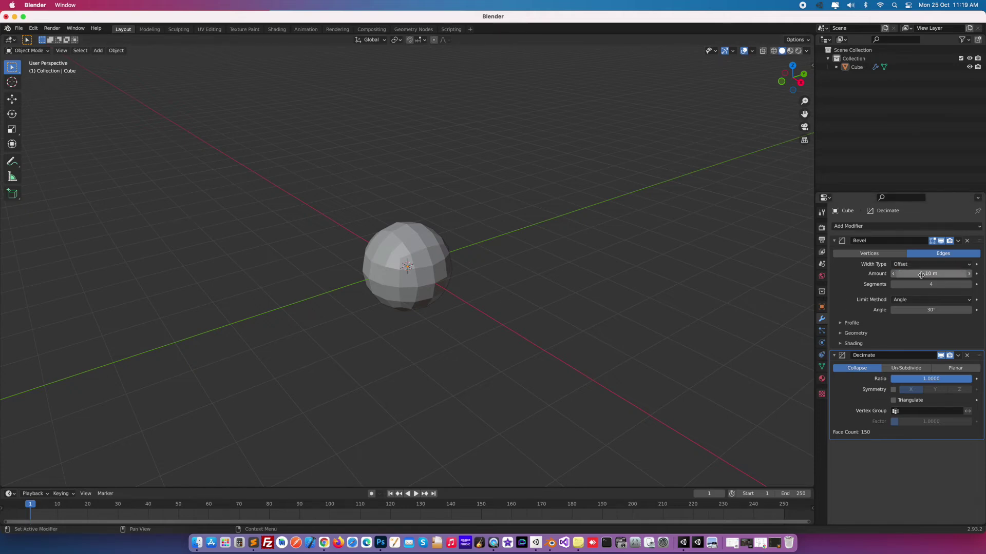
Raise the bevel segments to about 24, turning the cube into a 3750-face sphere
click(970, 284)
click(970, 284)
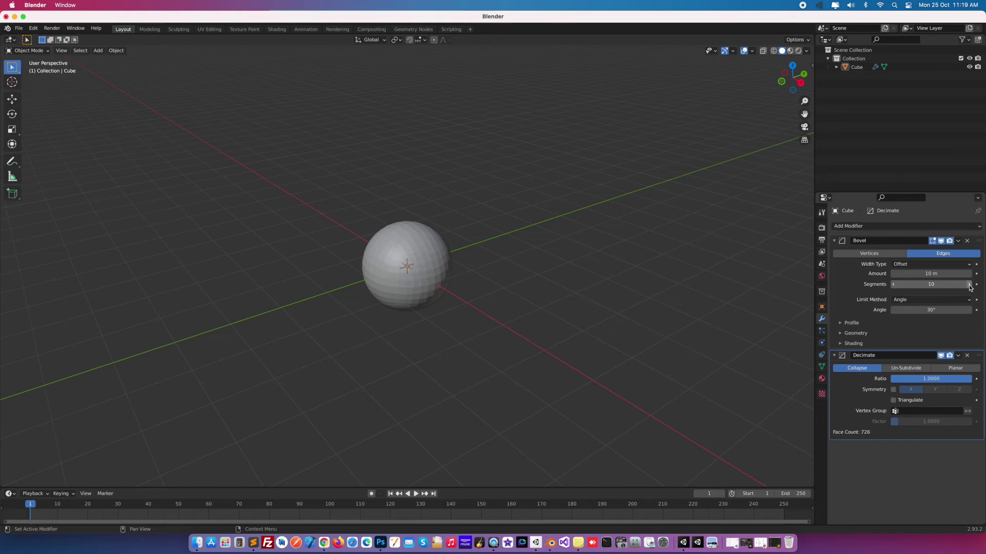
click(970, 284)
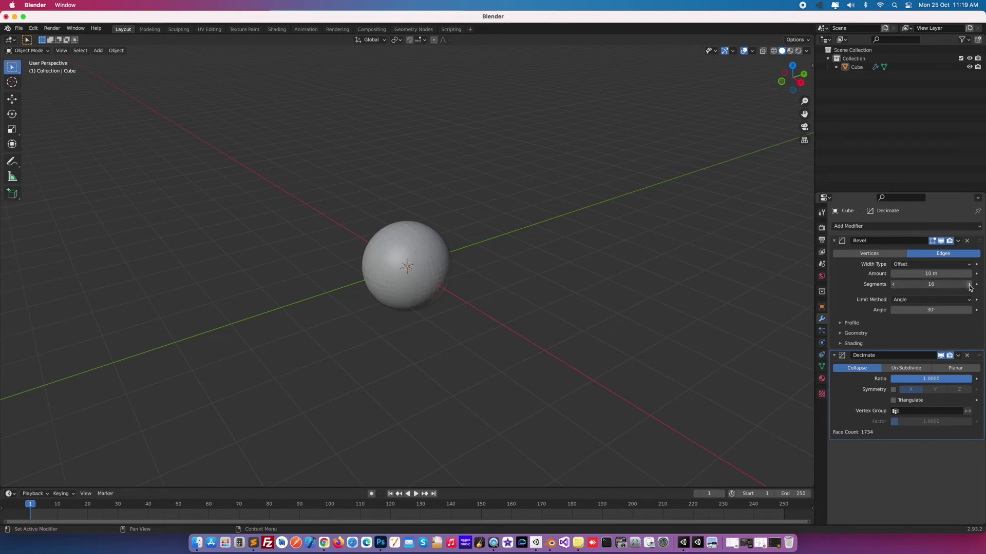
click(969, 285)
click(969, 286)
click(970, 284)
mouse_move(442, 250)
middle_down()
mouse_move(373, 218)
mouse_move(364, 272)
middle_up()
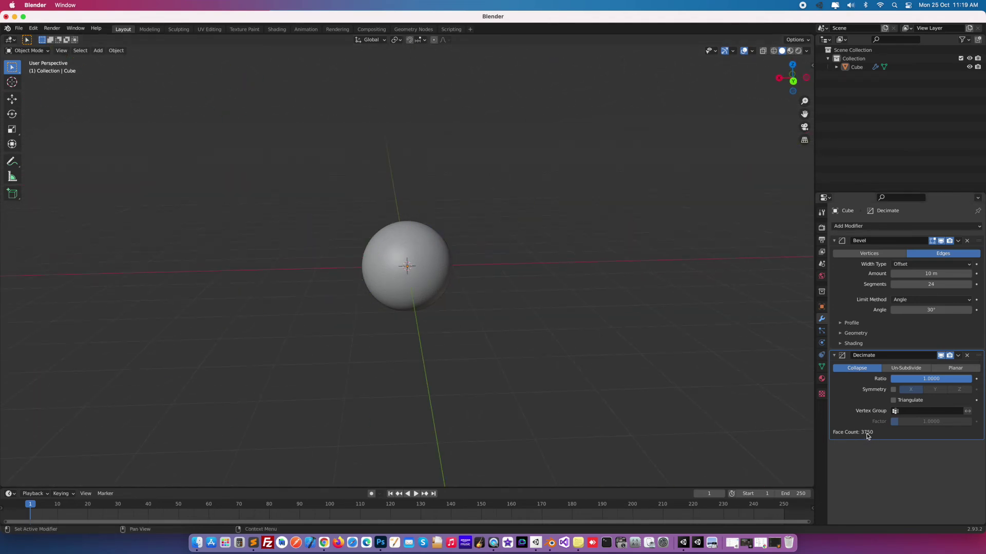
Orbit around the sphere-shaped cube and select it
mouse_move(456, 263)
middle_down()
mouse_move(496, 291)
mouse_move(486, 263)
mouse_move(455, 270)
middle_up()
scroll(410, 271, up, 3)
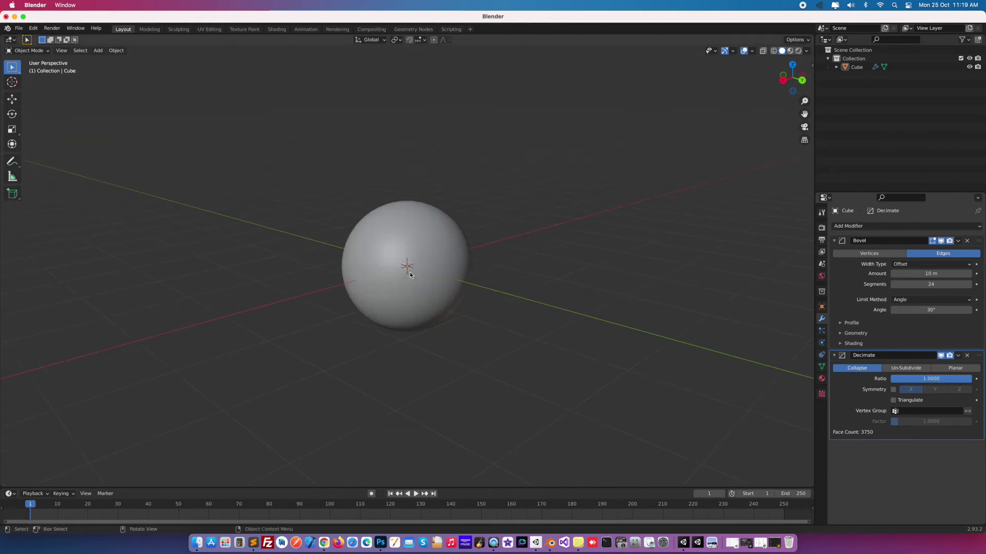
scroll(403, 239, up, 2)
click(403, 239)
mouse_move(467, 247)
middle_down()
mouse_move(377, 276)
mouse_move(434, 299)
mouse_move(442, 266)
middle_up()
scroll(429, 292, down, 5)
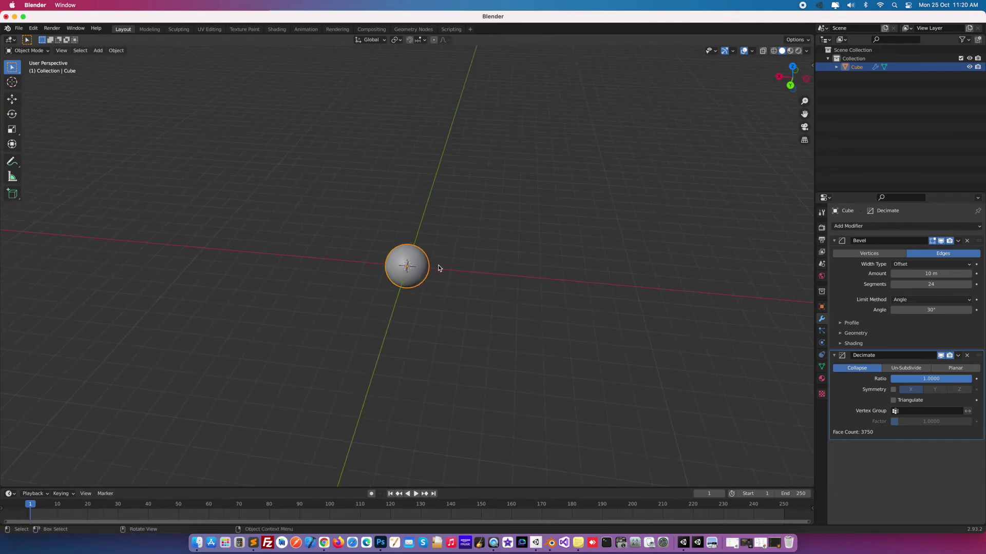
Set the bevel to 1 m width and 1 segment, producing a 26-face octahedron
double_click(938, 274)
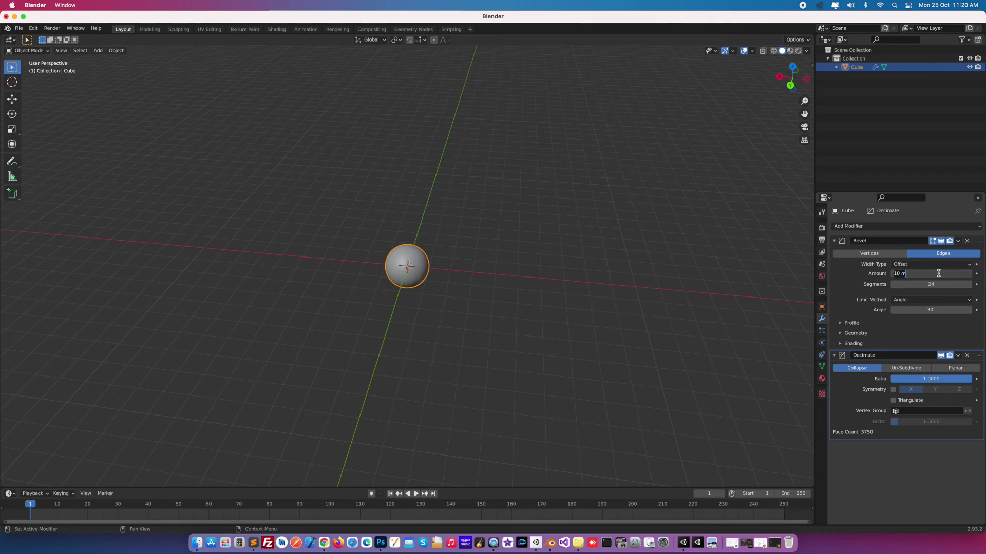
key(Return)
double_click(936, 285)
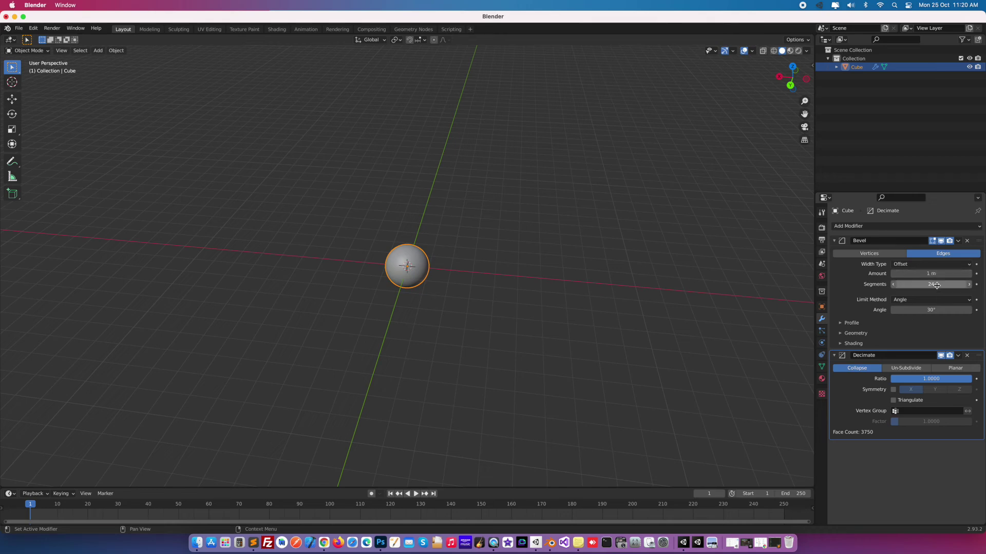
text(1)
key(Return)
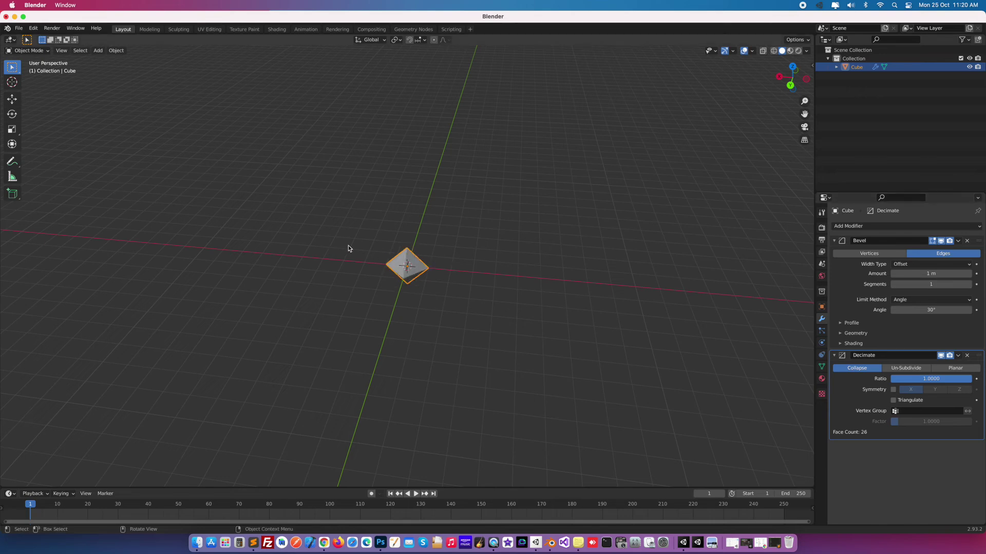
scroll(416, 273, up, 3)
scroll(415, 272, up, 1)
mouse_move(447, 277)
middle_down()
mouse_move(347, 281)
mouse_move(453, 294)
mouse_move(462, 261)
mouse_move(432, 241)
mouse_move(392, 271)
middle_up()
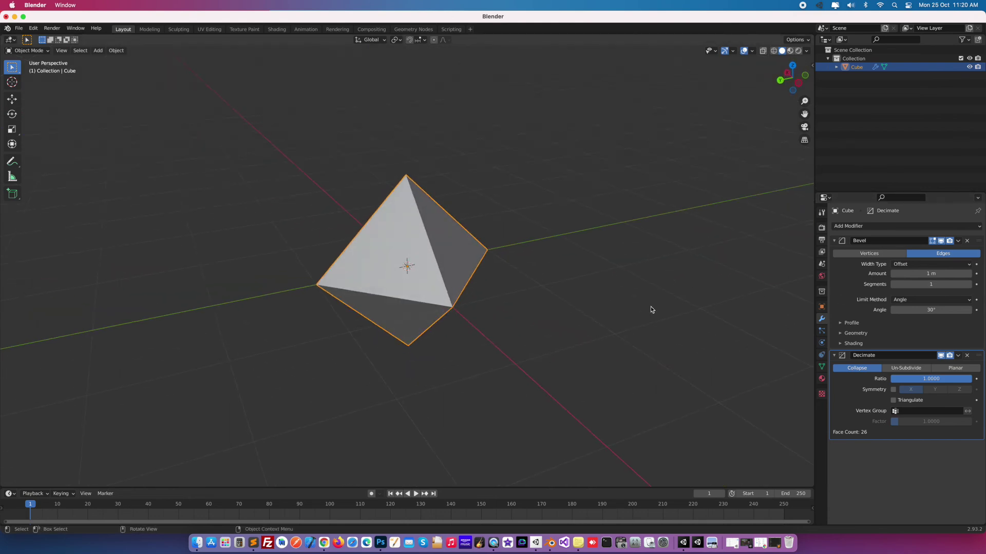
scroll(408, 266, down, 2)
Set the bevel width to 0.13 m and segments to 7, giving 386 faces
double_click(941, 274)
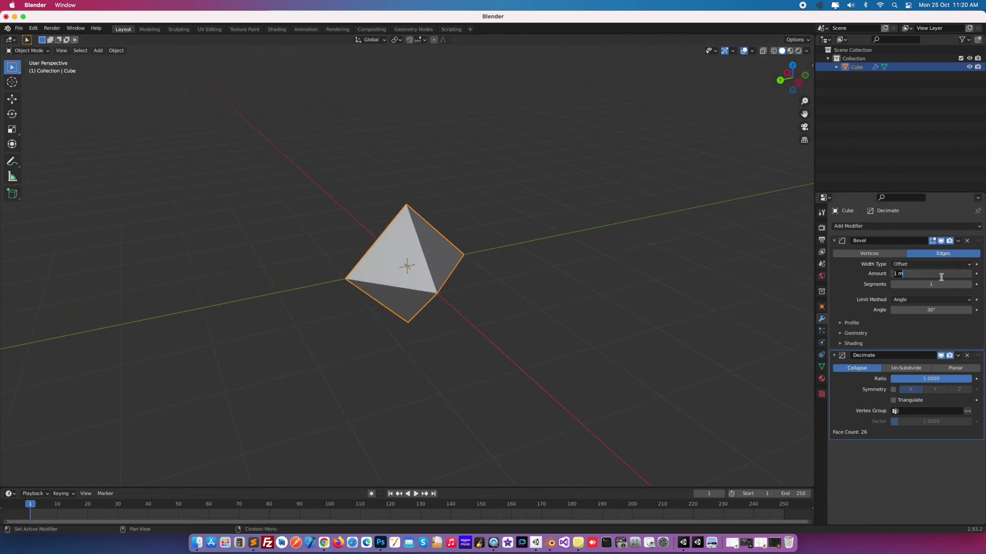
text(0.1)
key(Return)
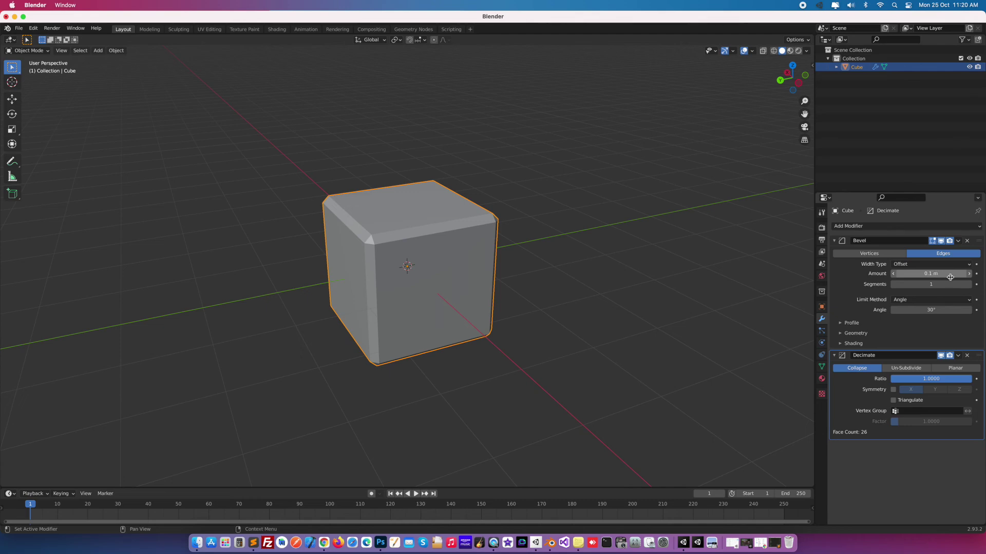
click(969, 274)
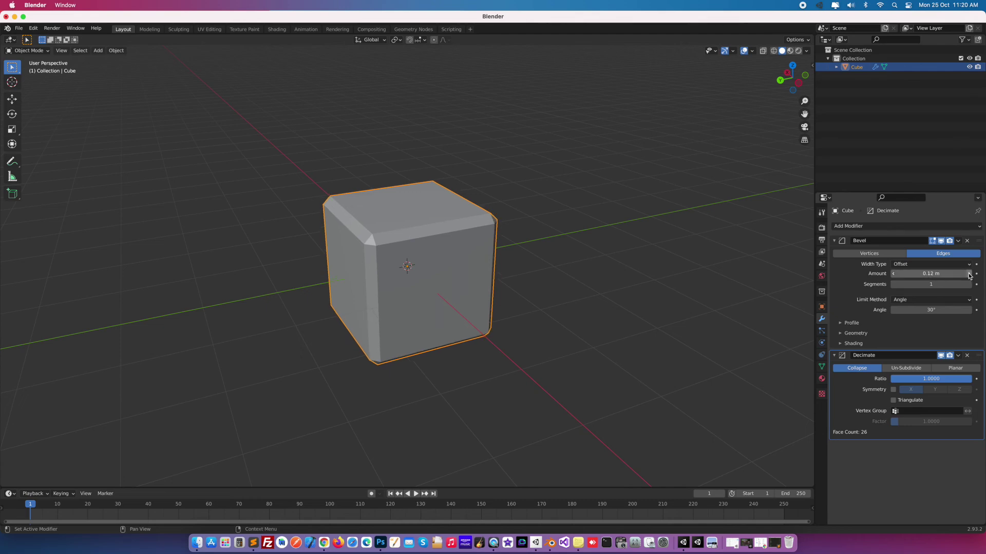
click(969, 275)
click(972, 285)
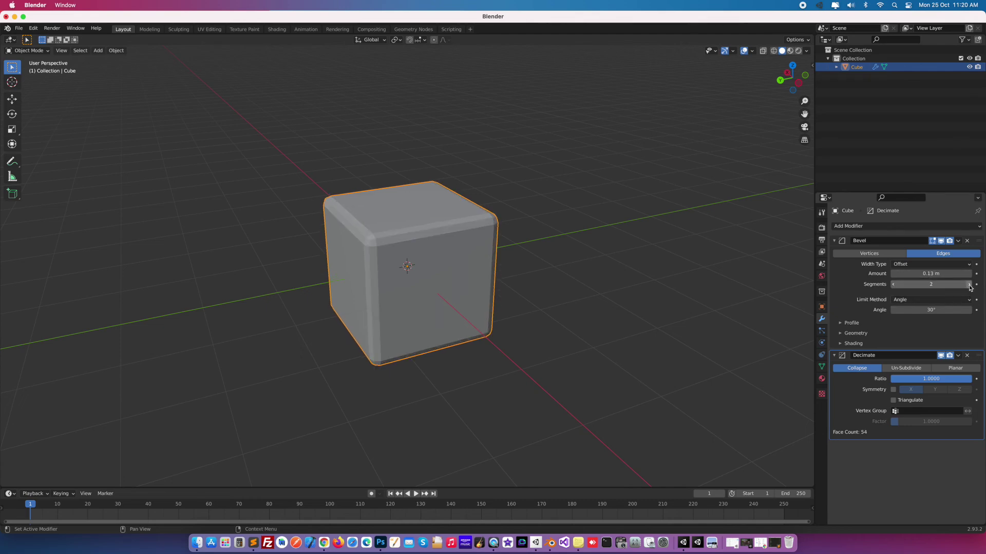
click(970, 285)
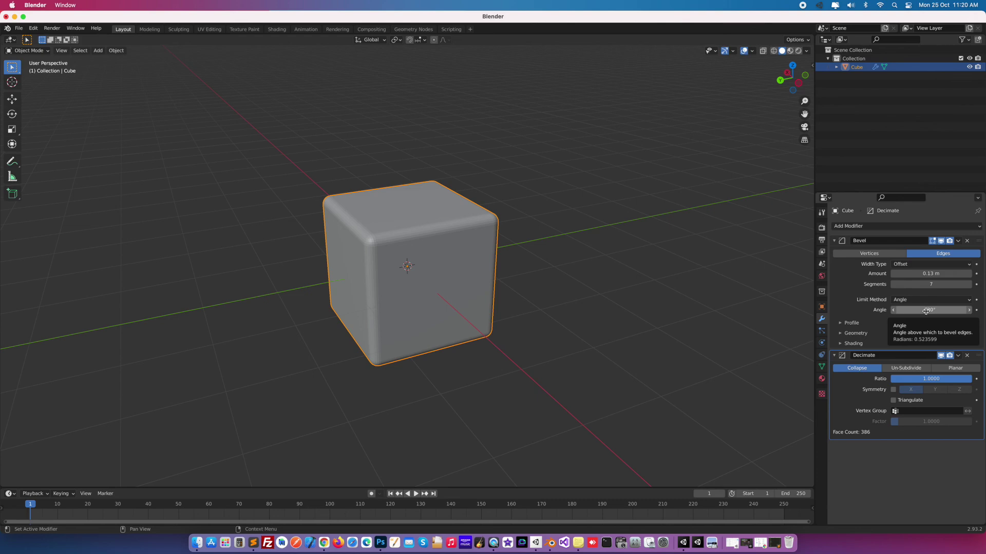
mouse_move(482, 305)
middle_down()
mouse_move(316, 301)
mouse_move(506, 270)
mouse_move(445, 308)
middle_up()
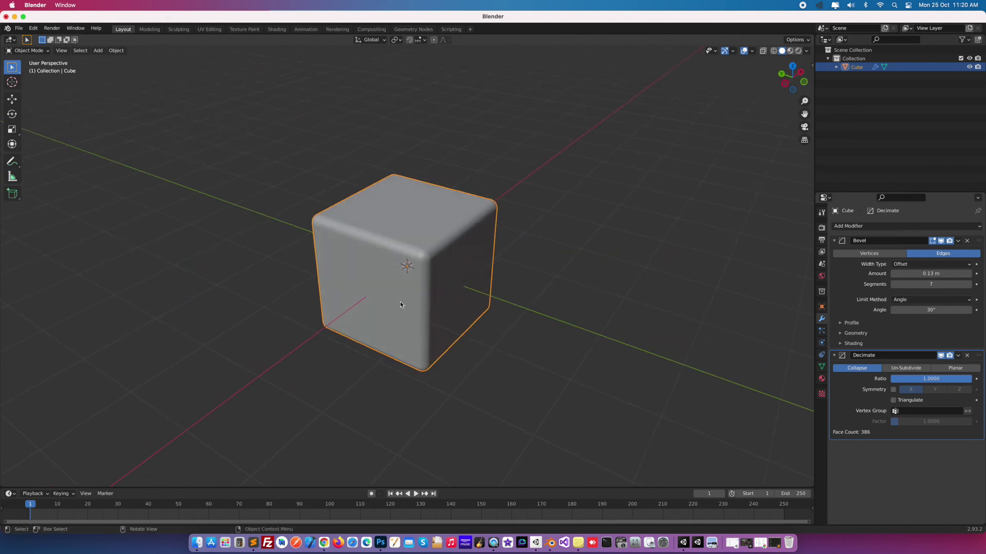
scroll(485, 295, down, 2)
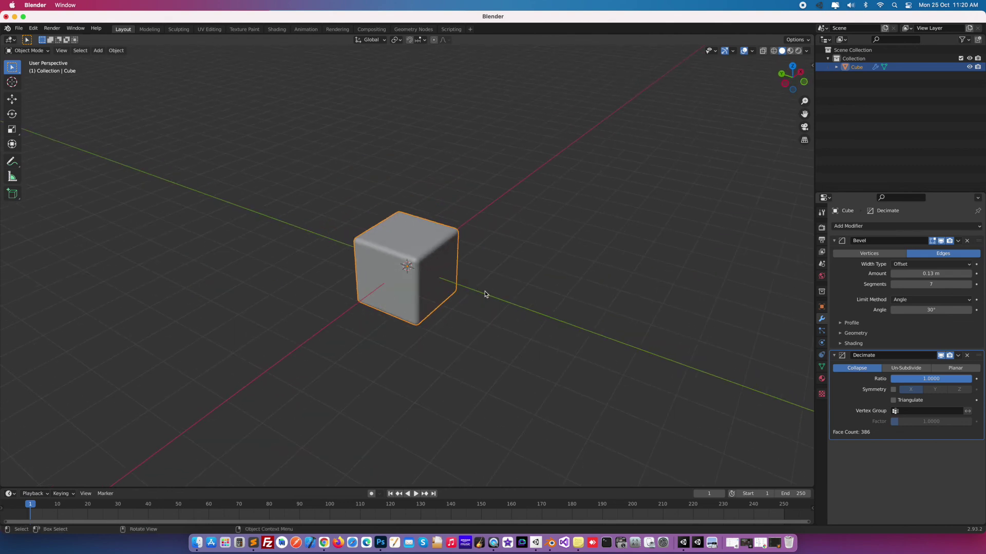